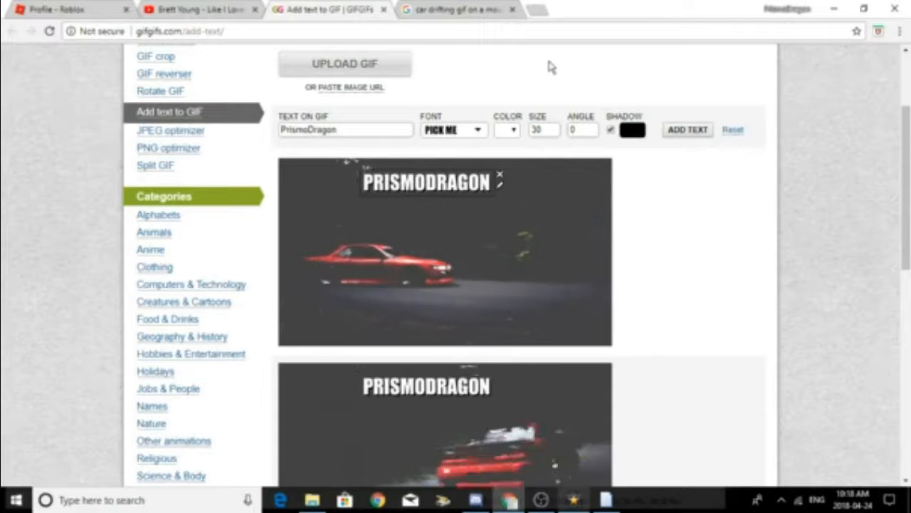
Step: Reload the Add Text to GIF page and look over the image search results for "car drifting gif on a mountain"
scroll(573, 228, up, 2)
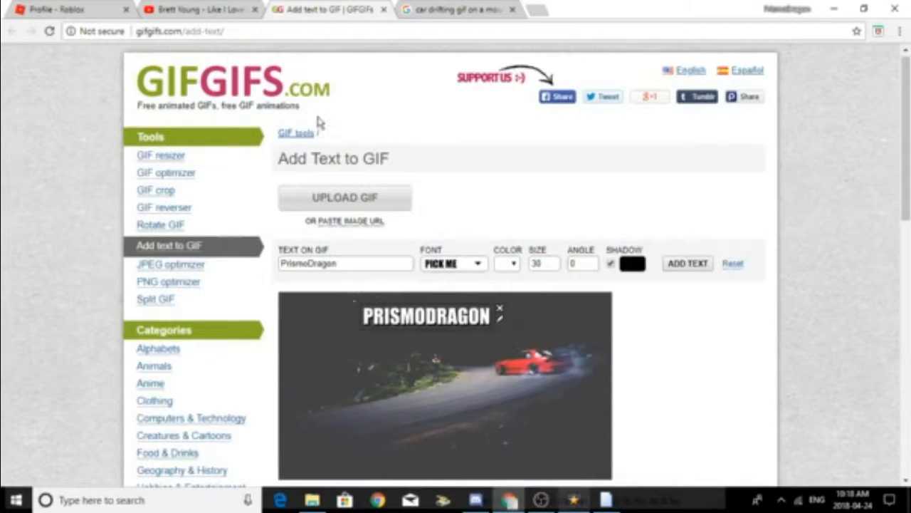
click(50, 32)
click(424, 7)
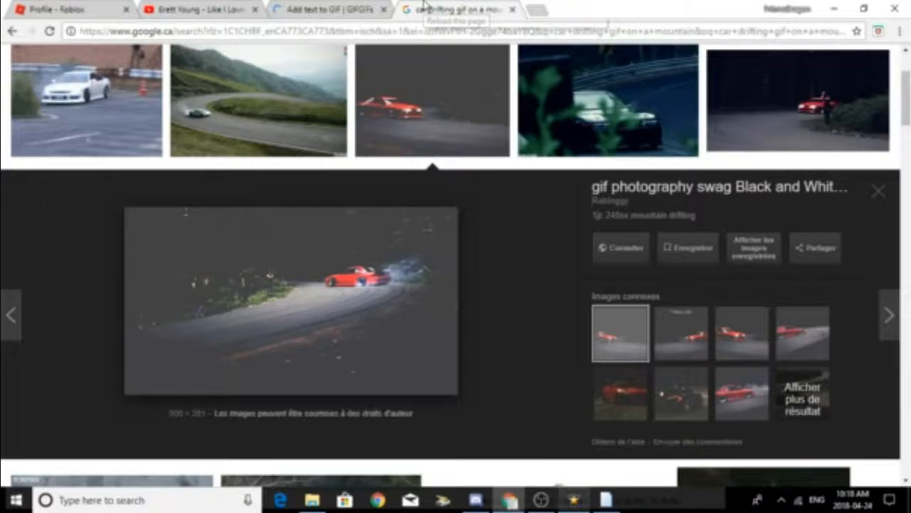
scroll(764, 143, up, 2)
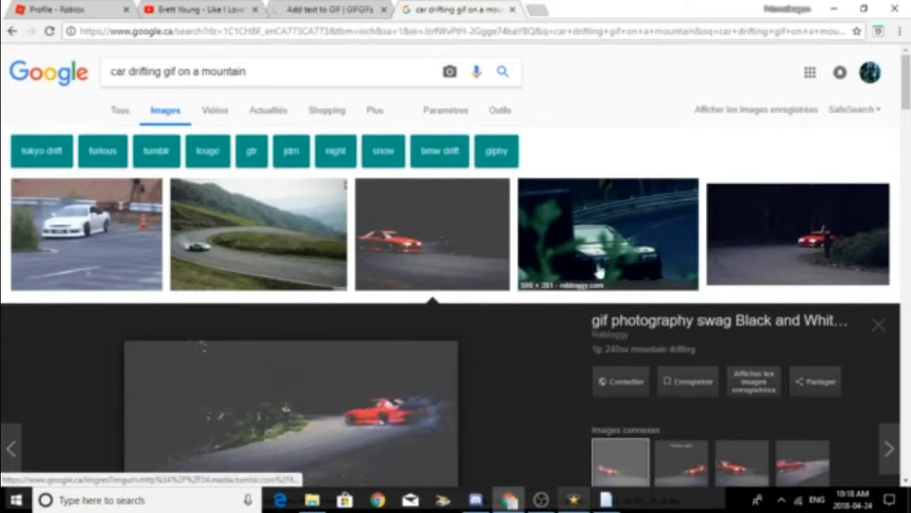
scroll(252, 187, down, 1)
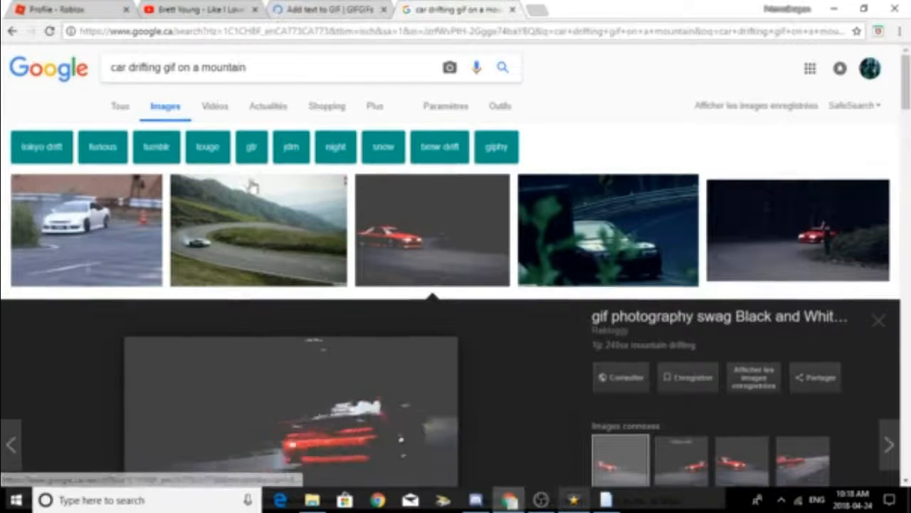
scroll(252, 186, down, 2)
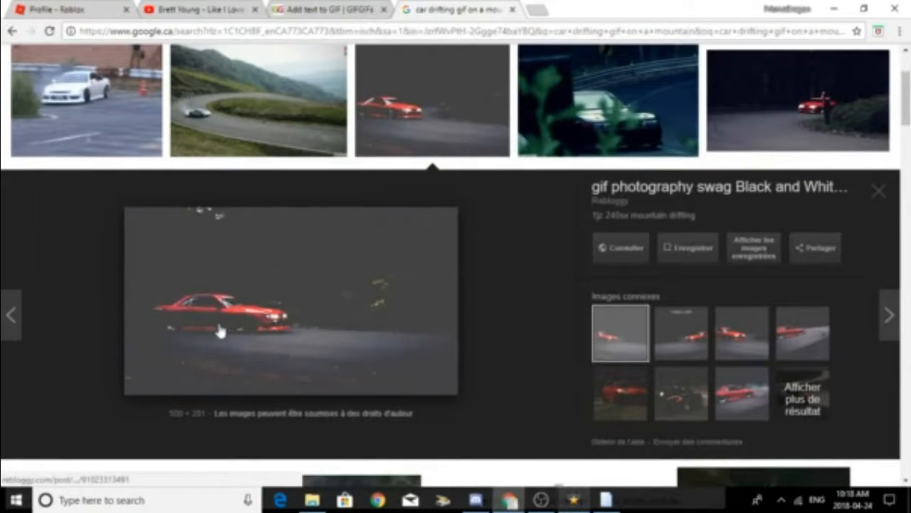
Step: Upload the tumblr red drifting-car GIF from the Pictures folder to the Add Text to GIF tool
click(330, 10)
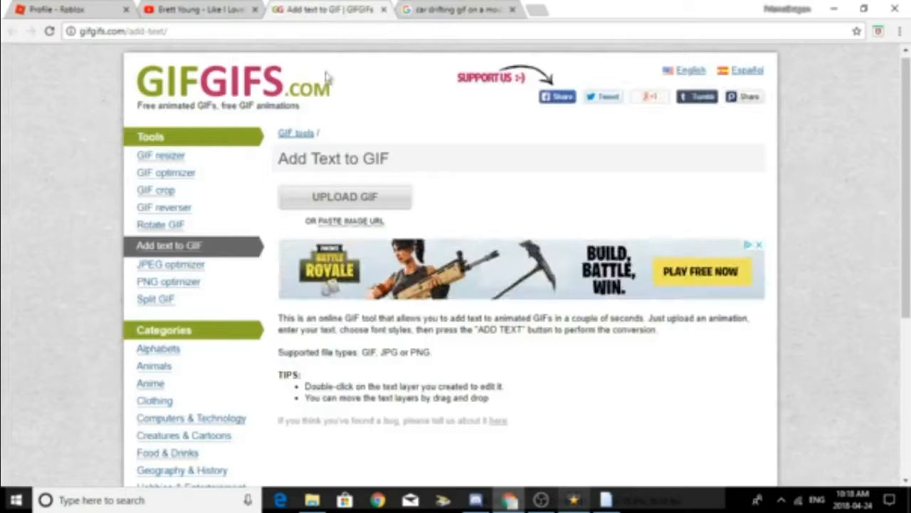
click(346, 197)
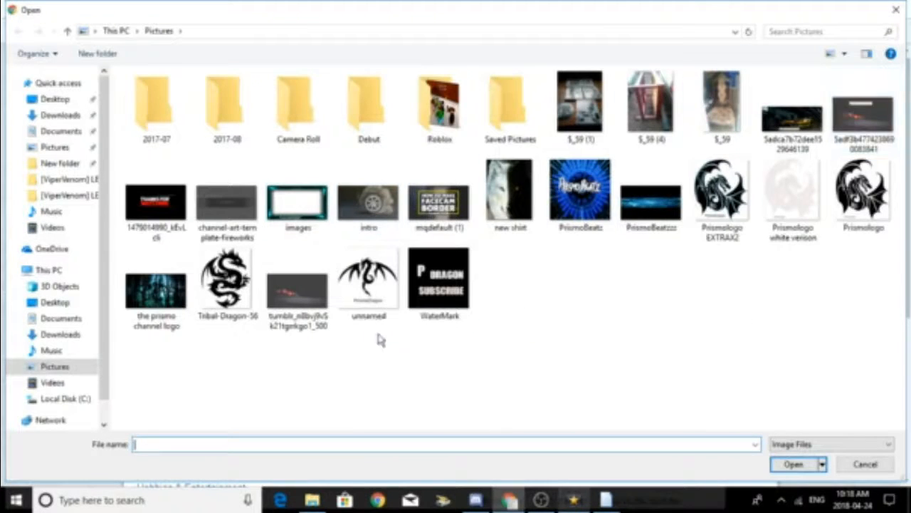
click(292, 321)
click(793, 466)
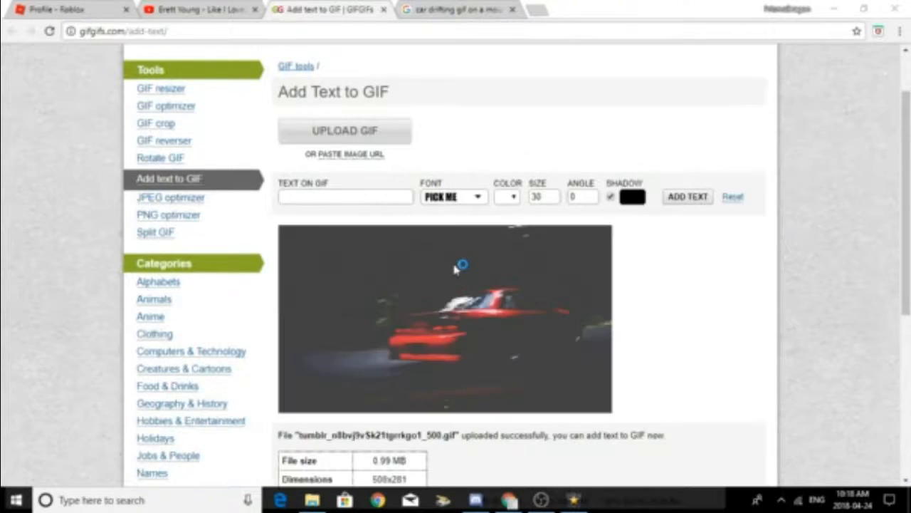
Step: Add the text "PrismoDragon" to the car GIF in the Pick Me font at size 30 with a shadow
scroll(329, 193, down, 1)
click(328, 192)
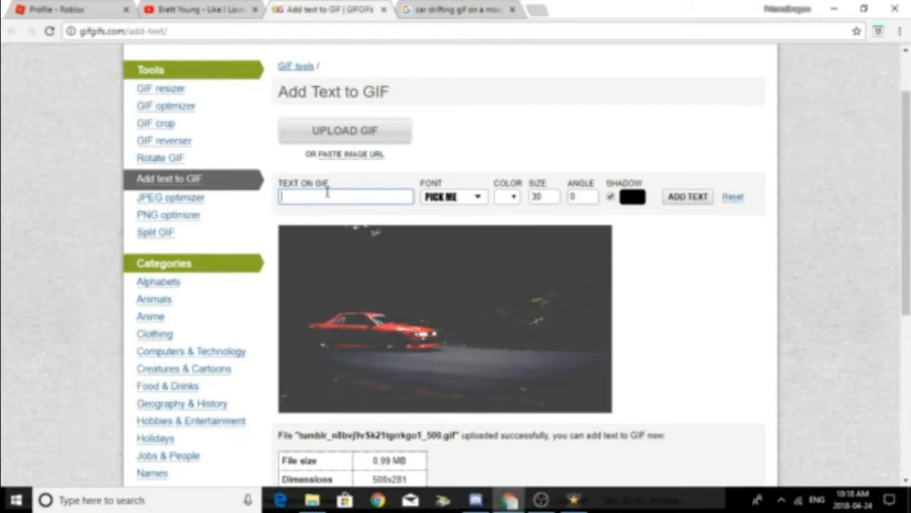
text(P)
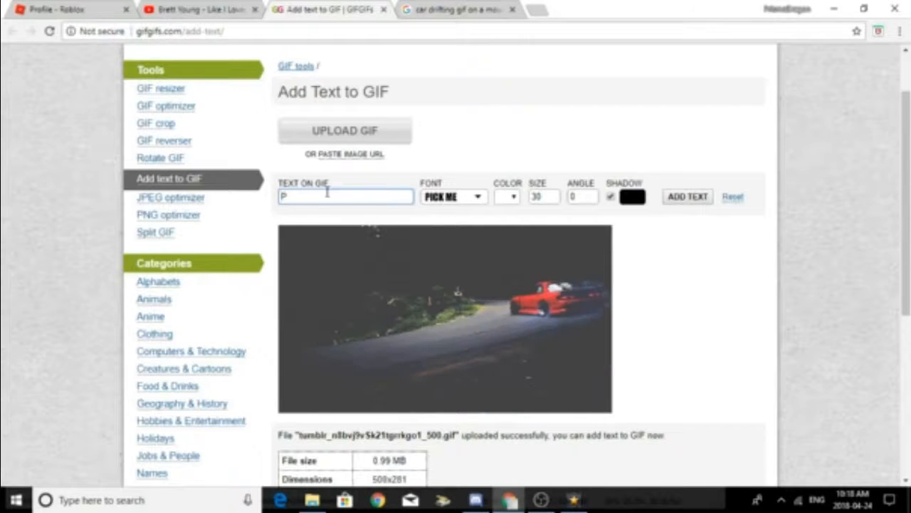
text(rismoDragon)
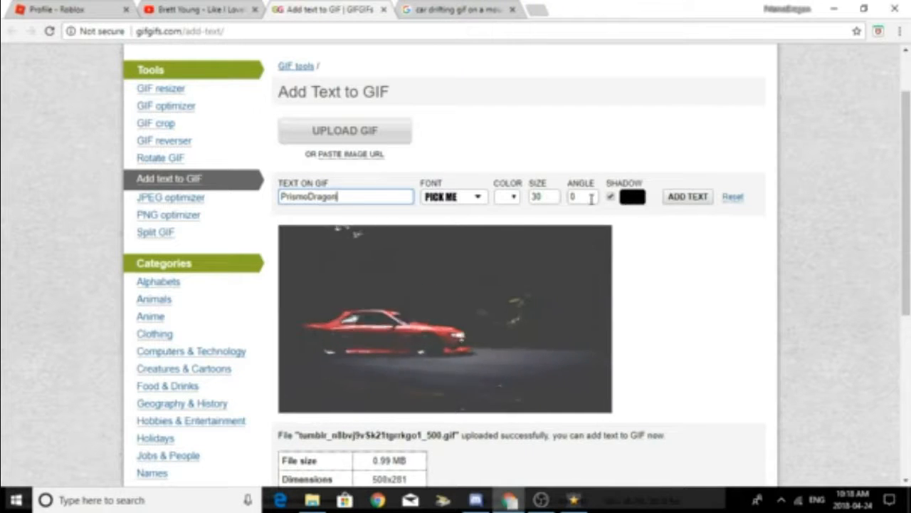
click(688, 197)
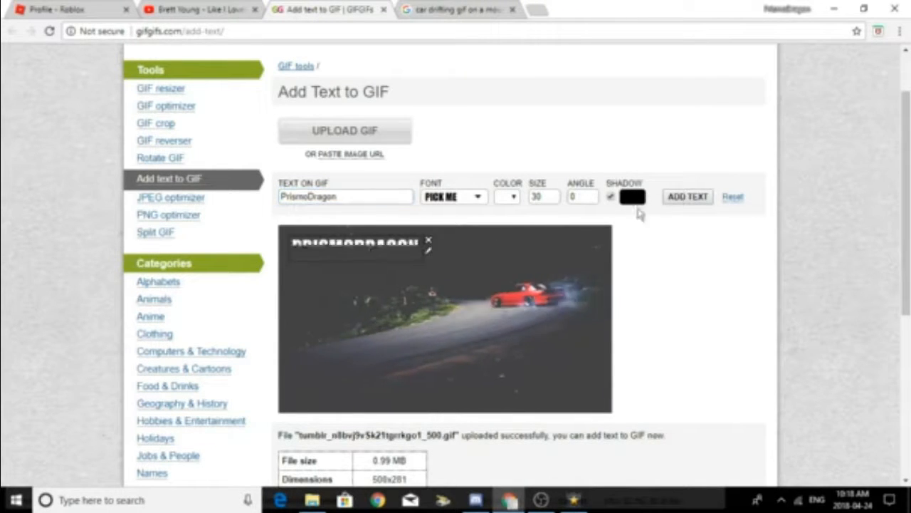
Step: Move the PrismoDragon text to the upper middle of the car image and generate the captioned GIF
drag(377, 259, 455, 261)
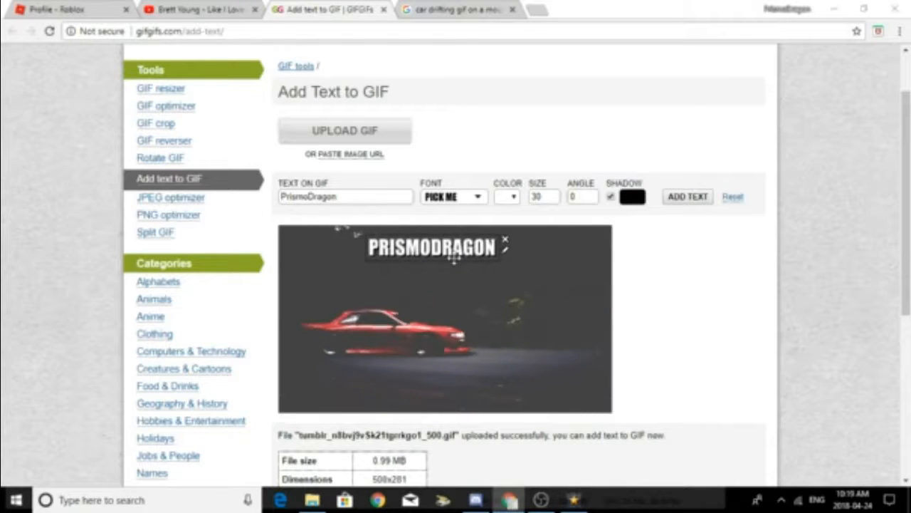
click(518, 306)
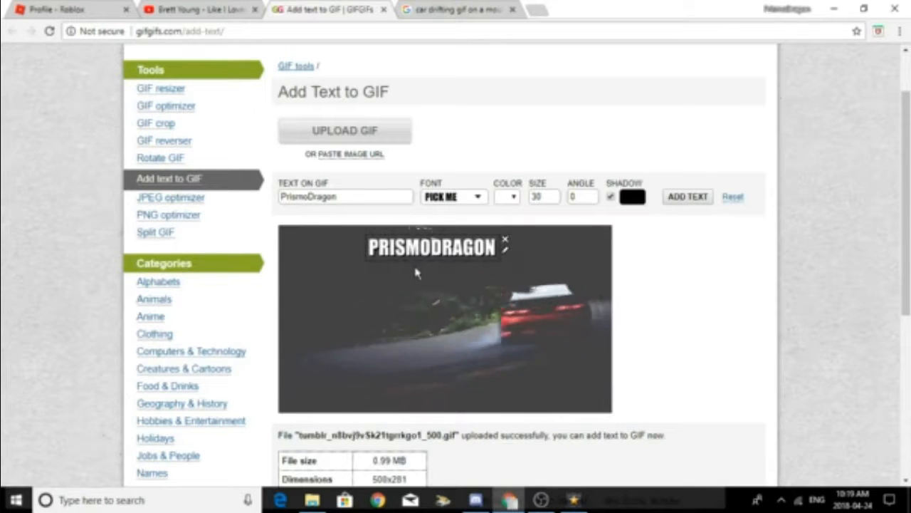
scroll(411, 271, down, 2)
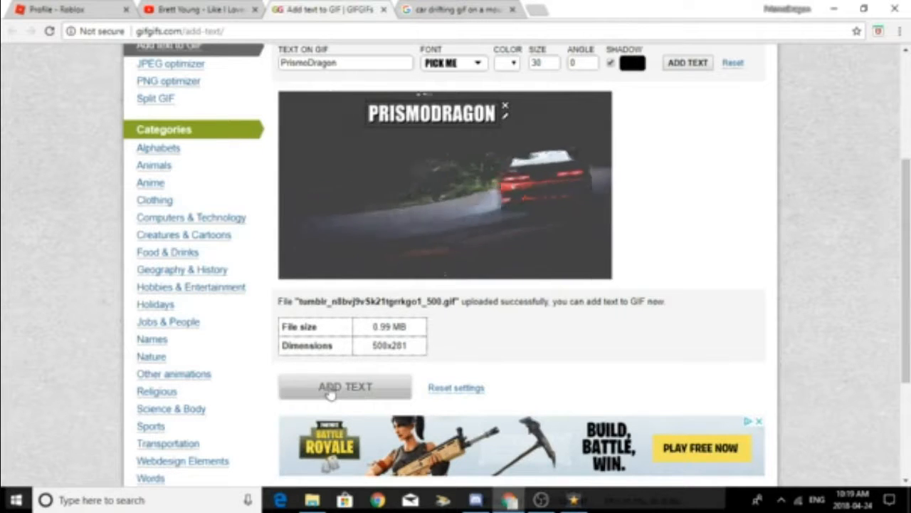
click(386, 388)
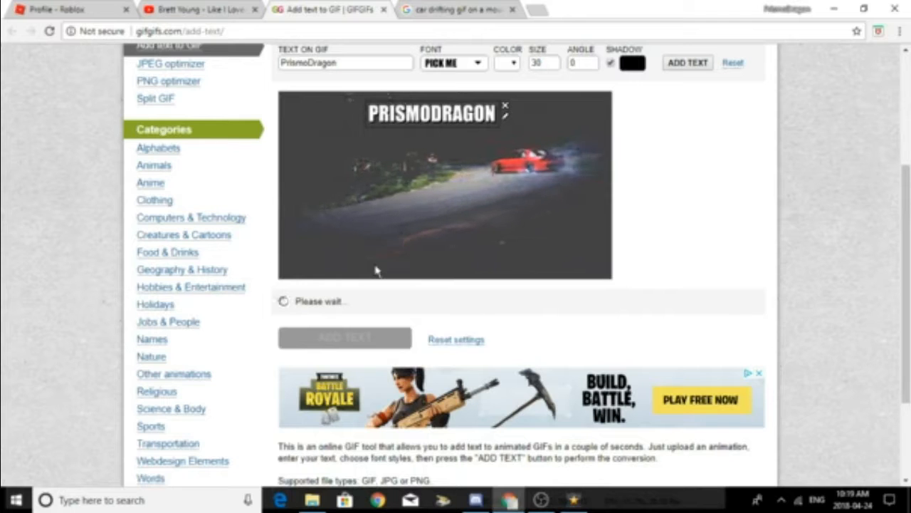
scroll(376, 269, down, 1)
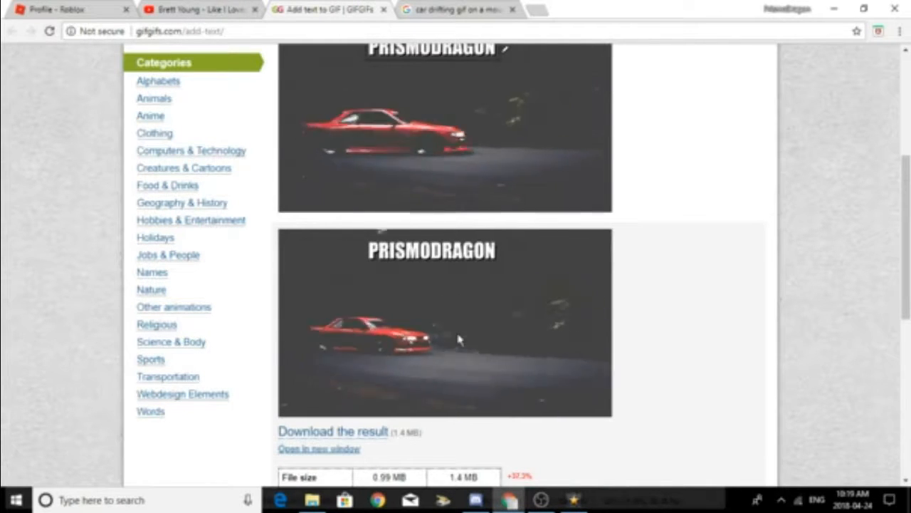
scroll(459, 340, down, 1)
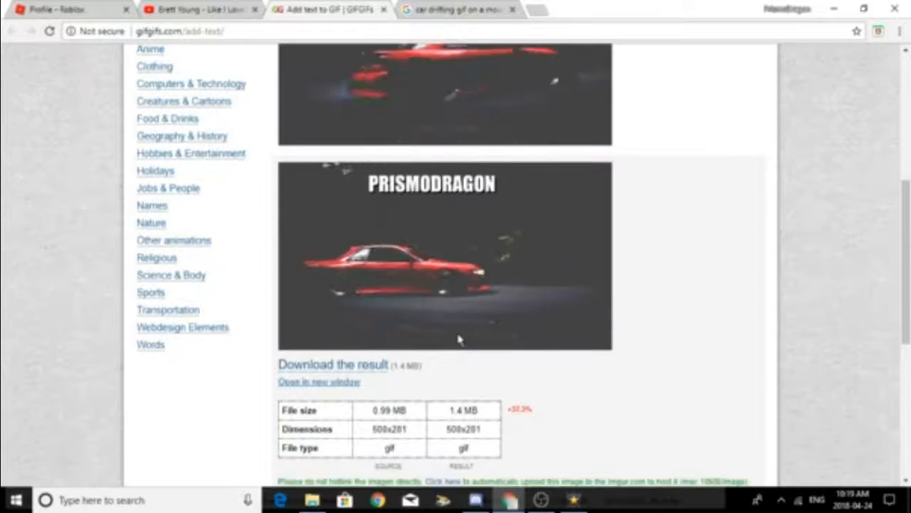
click(363, 365)
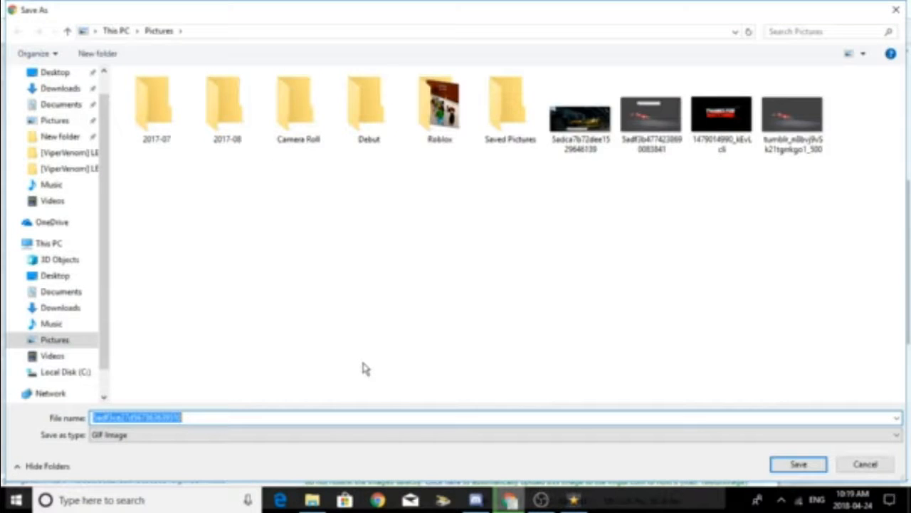
click(53, 120)
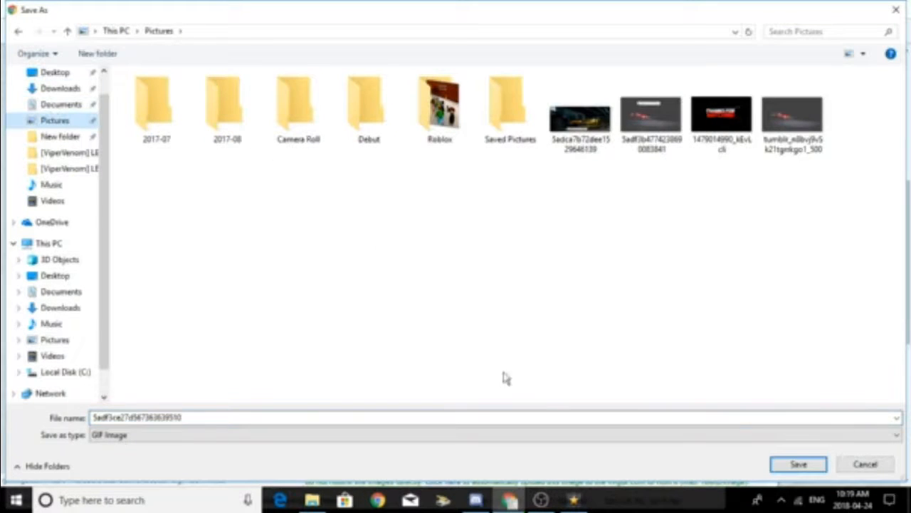
click(796, 464)
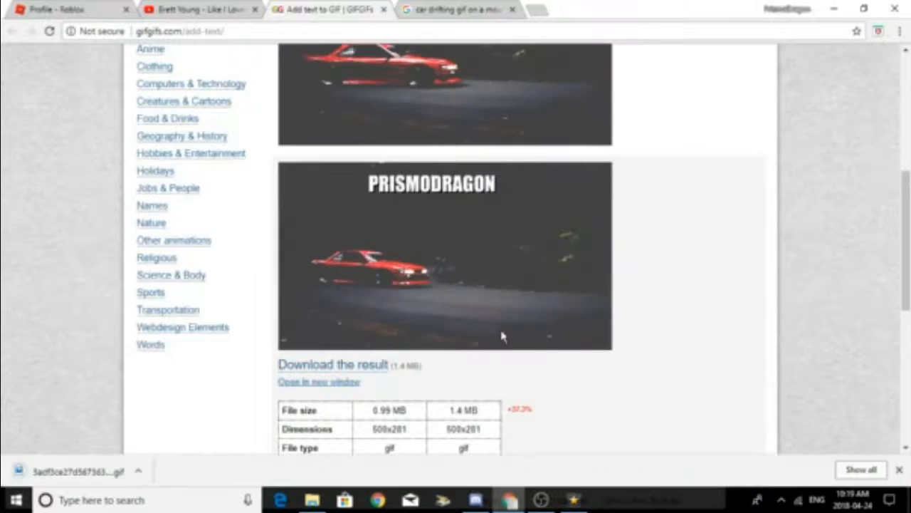
click(899, 469)
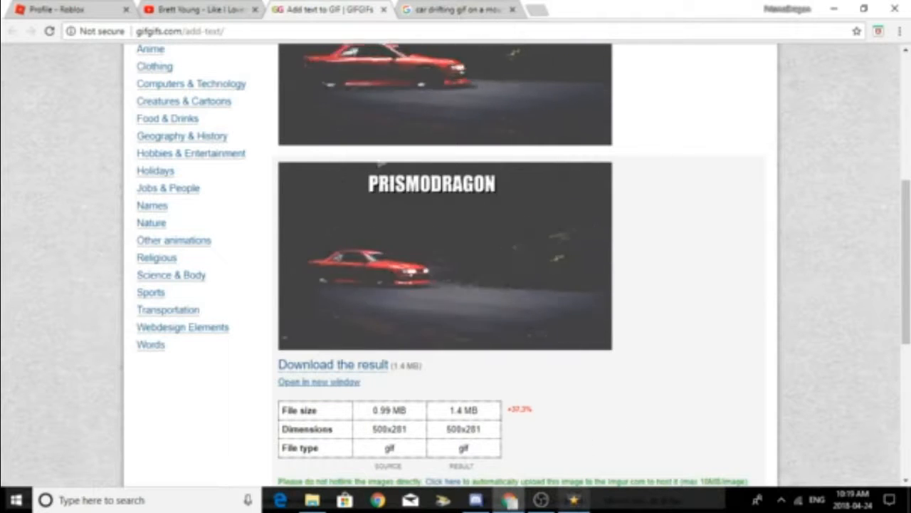
Step: Switch to VideoPad and delete the existing video and audio clips from the sequence timeline
mouse_move(575, 506)
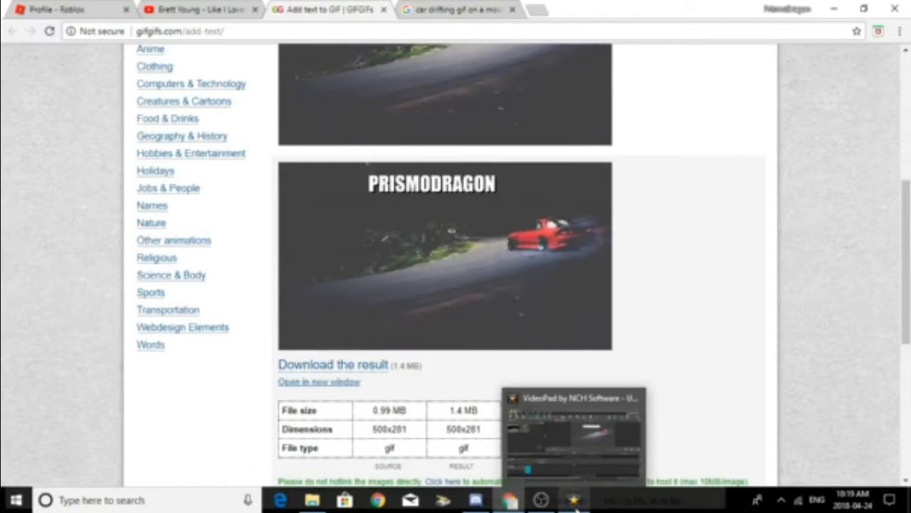
click(575, 502)
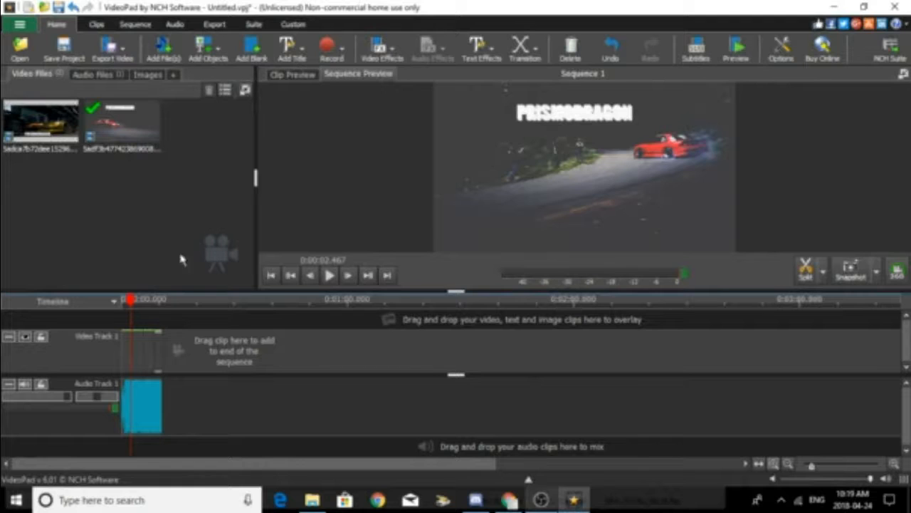
drag(130, 306, 163, 305)
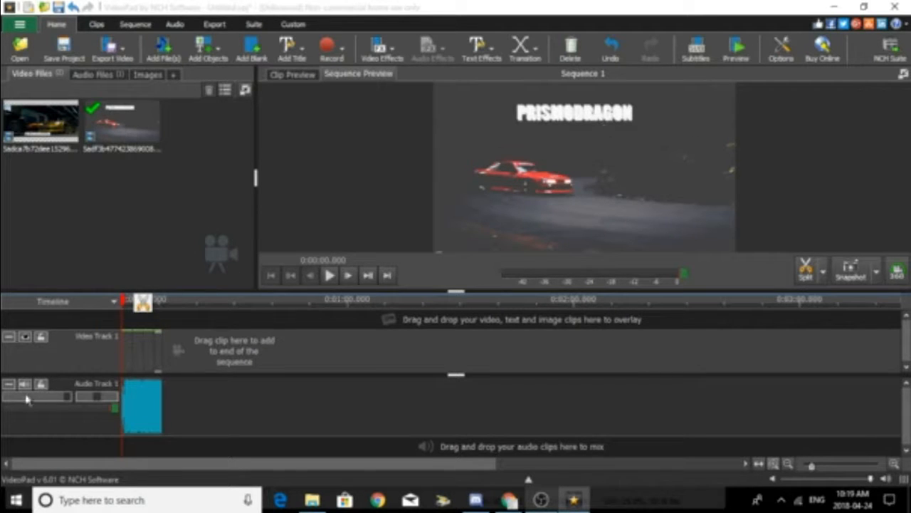
click(162, 349)
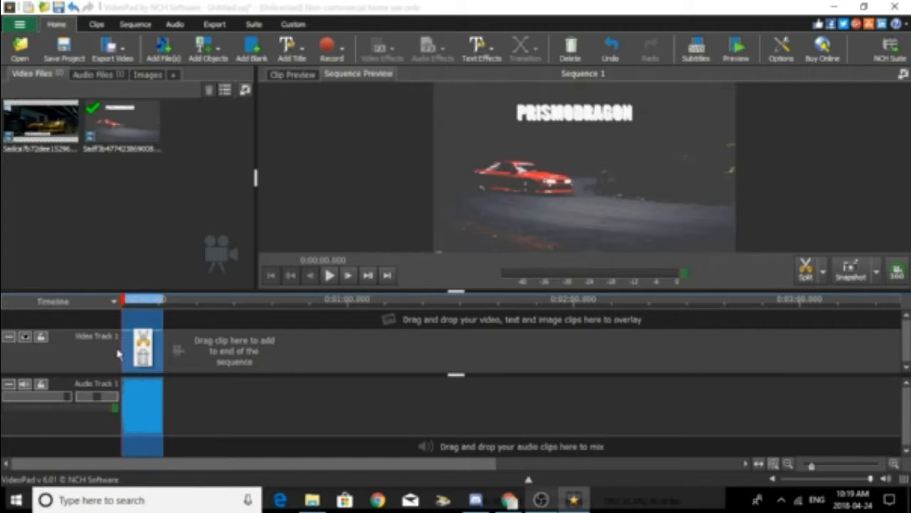
key(Delete)
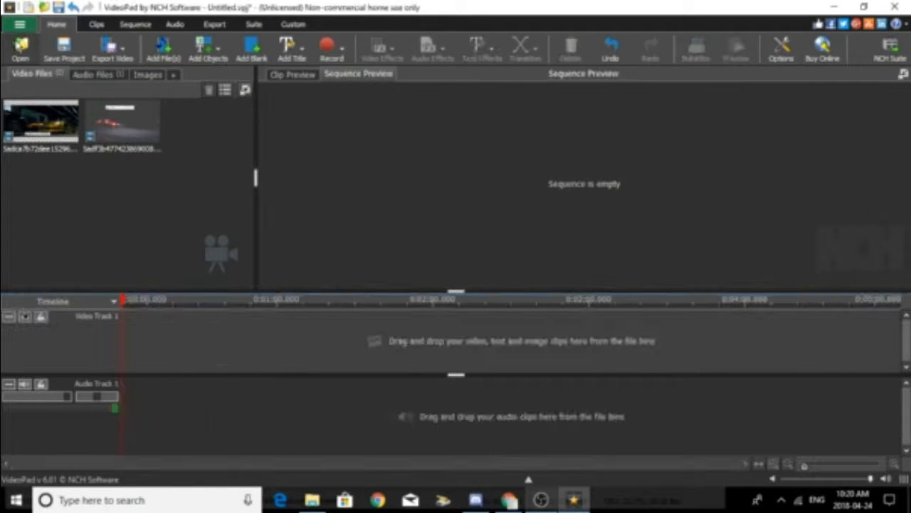
click(163, 49)
scroll(77, 179, down, 1)
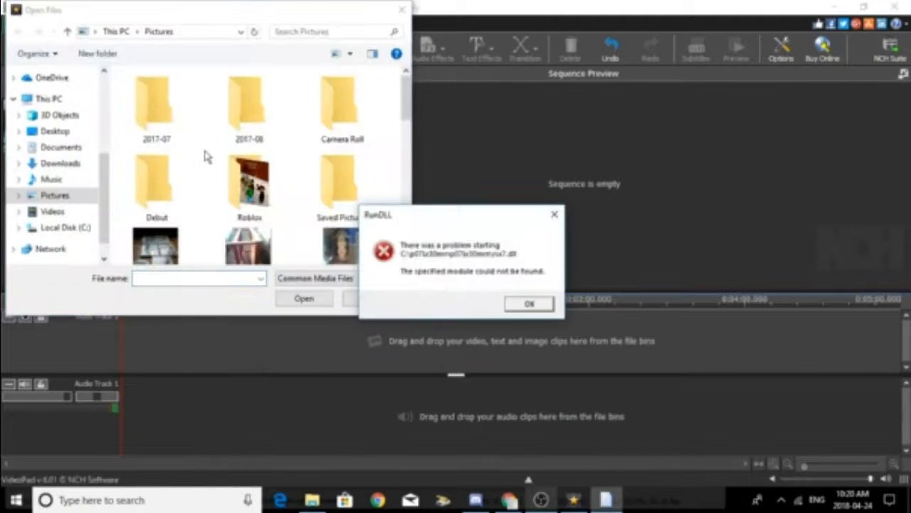
scroll(204, 156, down, 2)
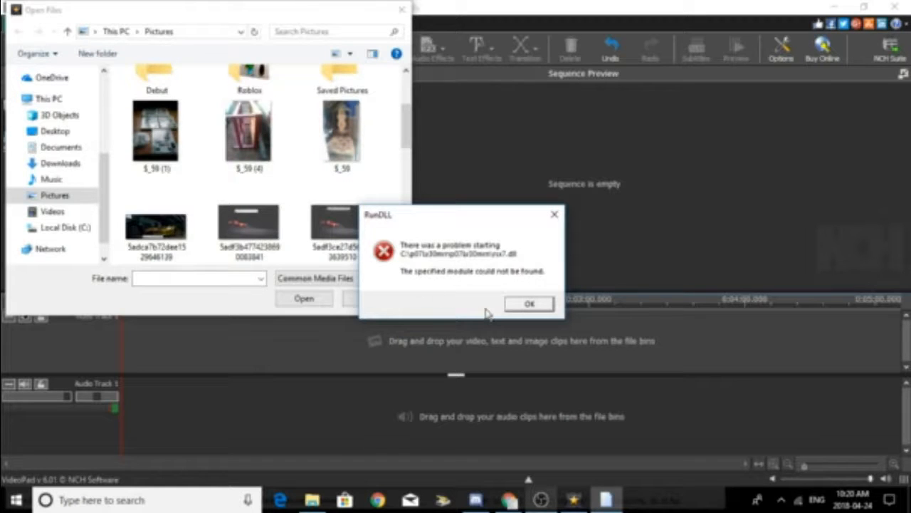
click(335, 224)
click(304, 298)
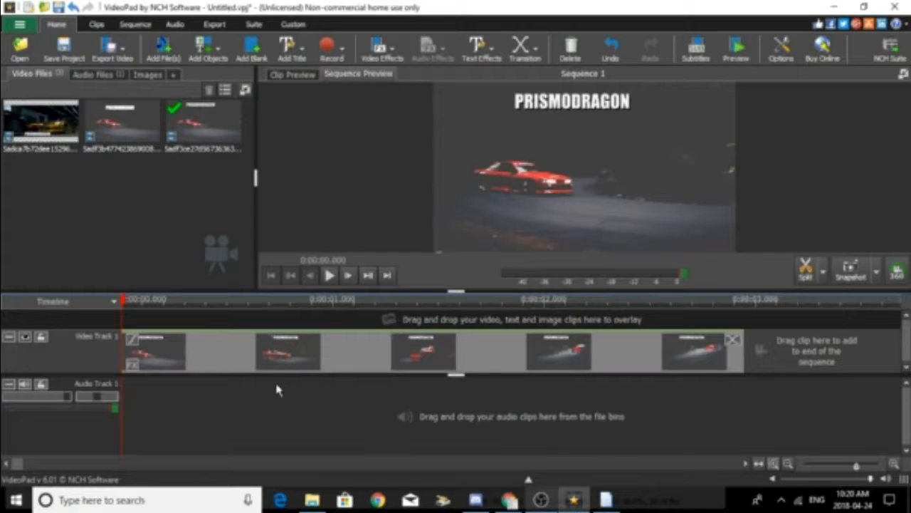
Step: Place the audio file Intro - Music.mp3 at the start of Audio Track 1
click(111, 75)
drag(41, 121, 119, 409)
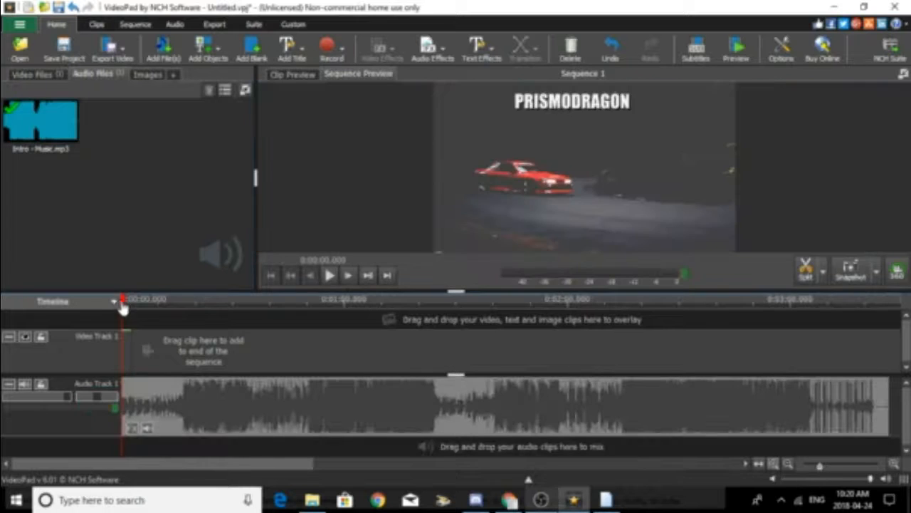
Step: Cut off the music clip's opening section and trim its end so the clip lasts 10.950 seconds
click(150, 320)
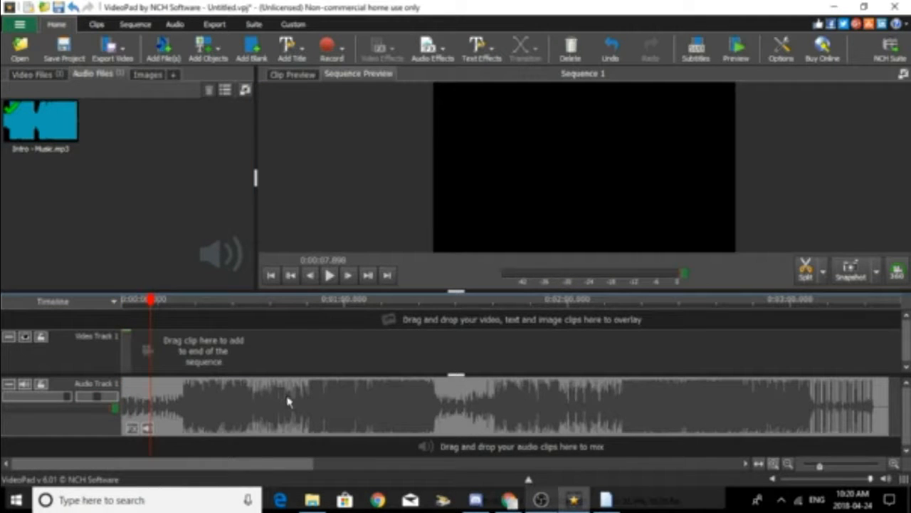
drag(123, 403, 308, 415)
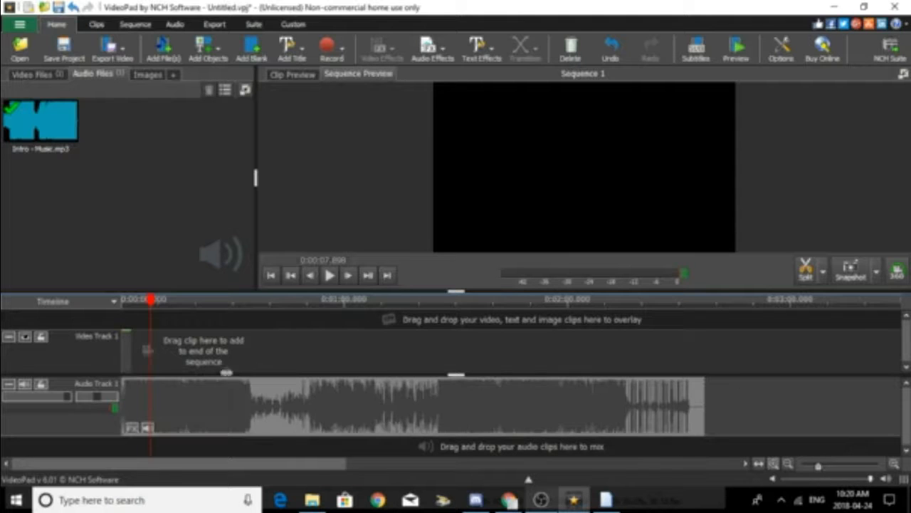
click(163, 304)
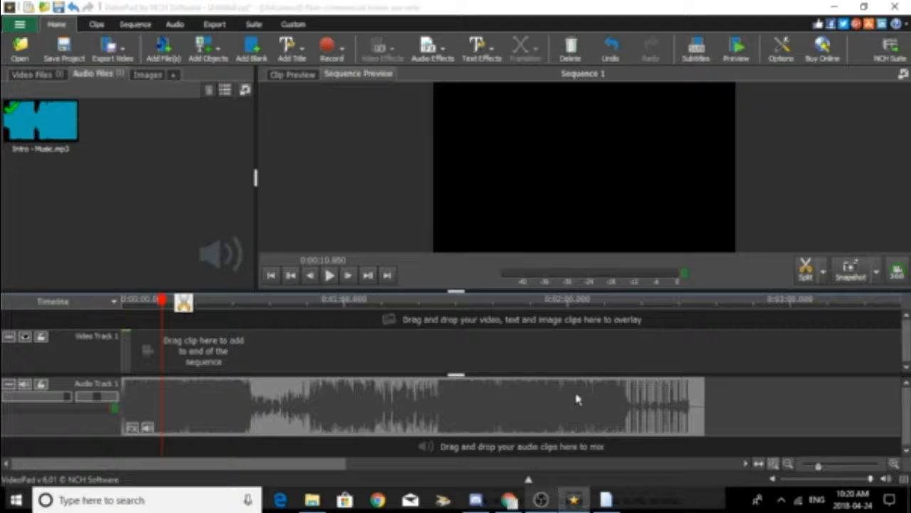
click(163, 388)
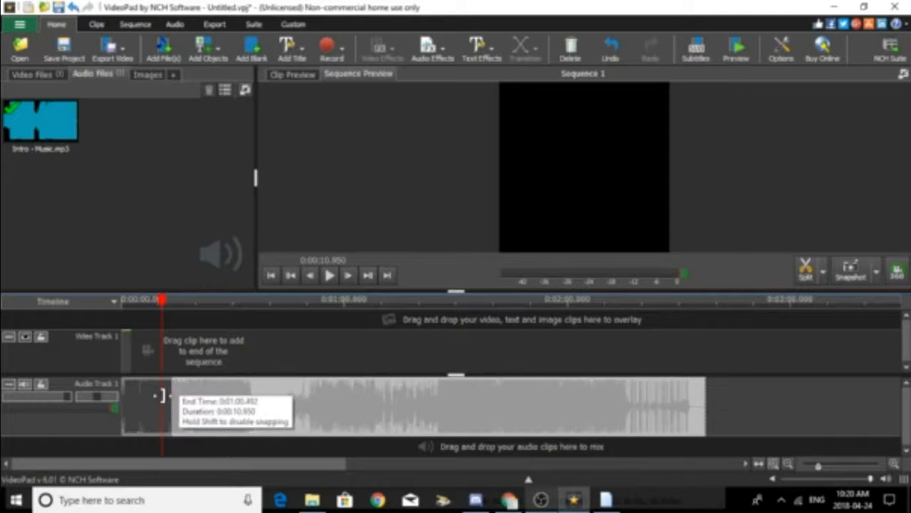
Step: Undo the music clip's last trim and shorten its end again at a playhead position of about 10.2 seconds
key(Delete)
drag(163, 299, 158, 299)
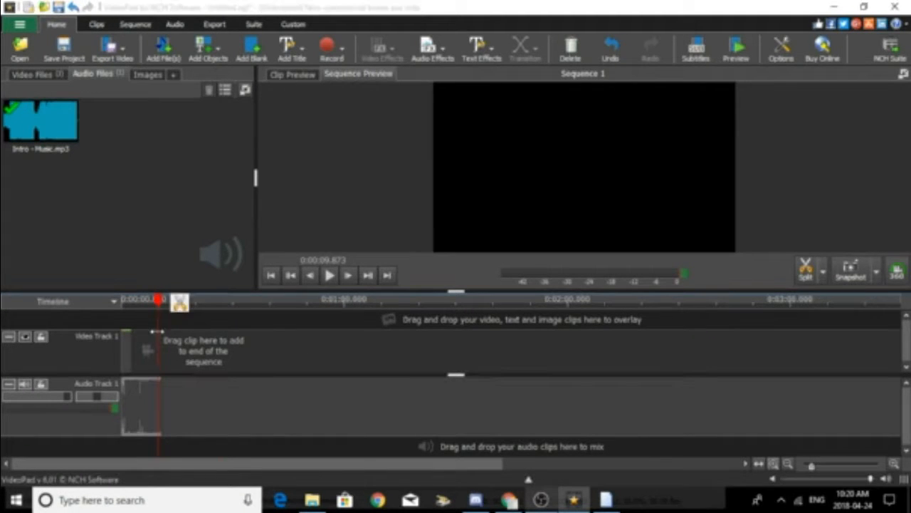
click(610, 49)
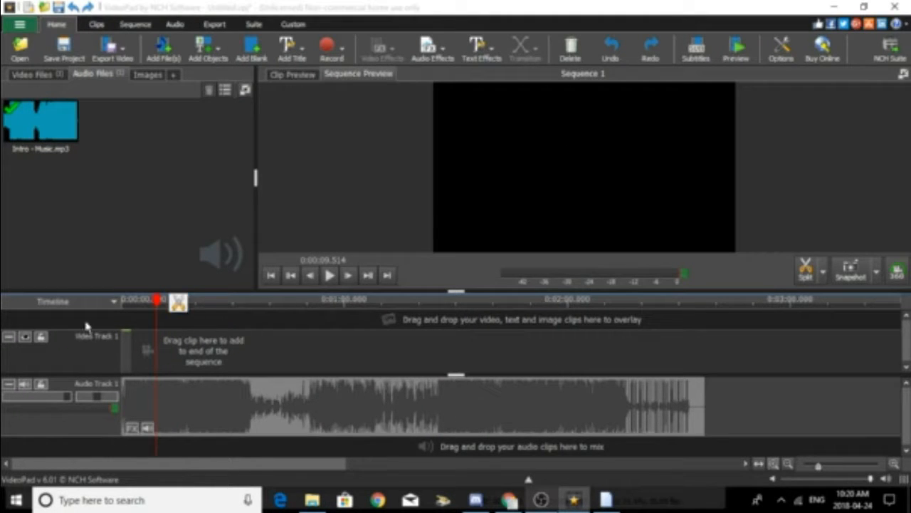
click(153, 302)
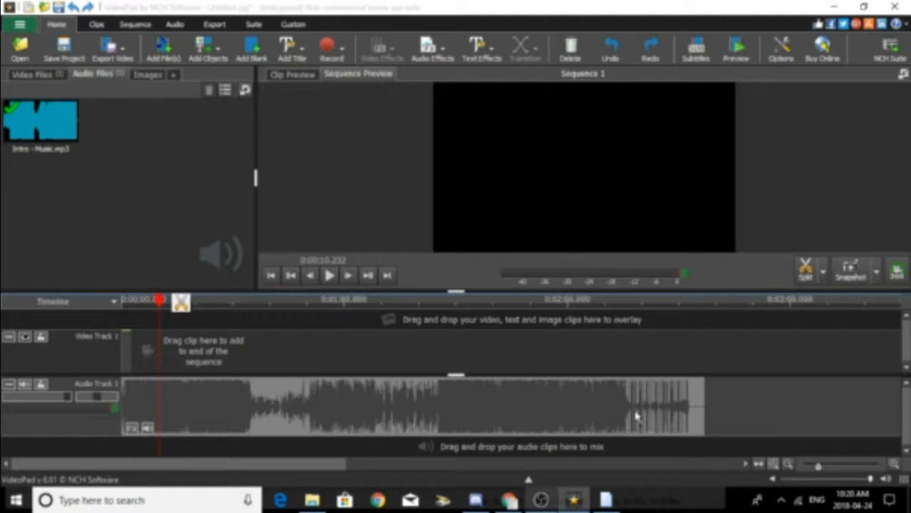
drag(701, 403, 150, 423)
Step: Repeat the captioned car GIF on Video Track 1 after the existing clip, filling the track to the end of the music
click(36, 74)
drag(203, 124, 157, 352)
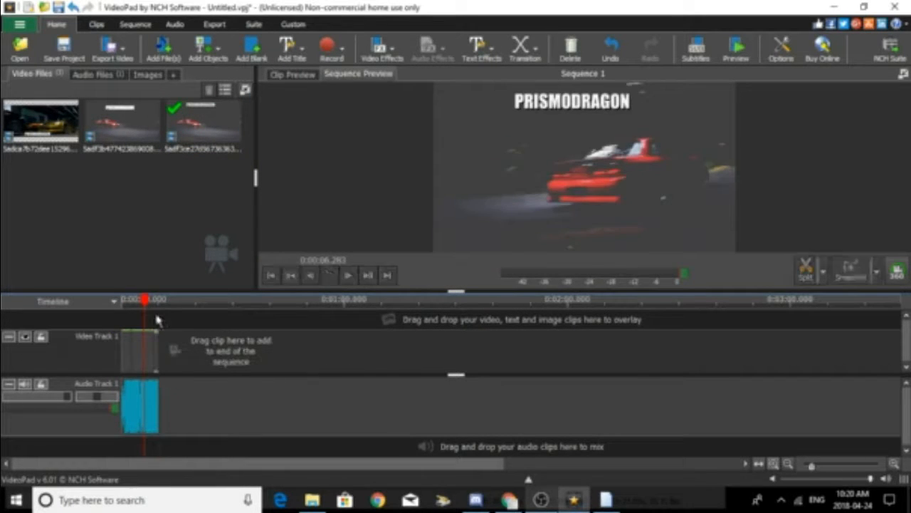
Step: Play the sequence in a separate preview window, pause it and dismiss the RunDLL error dialog
click(744, 50)
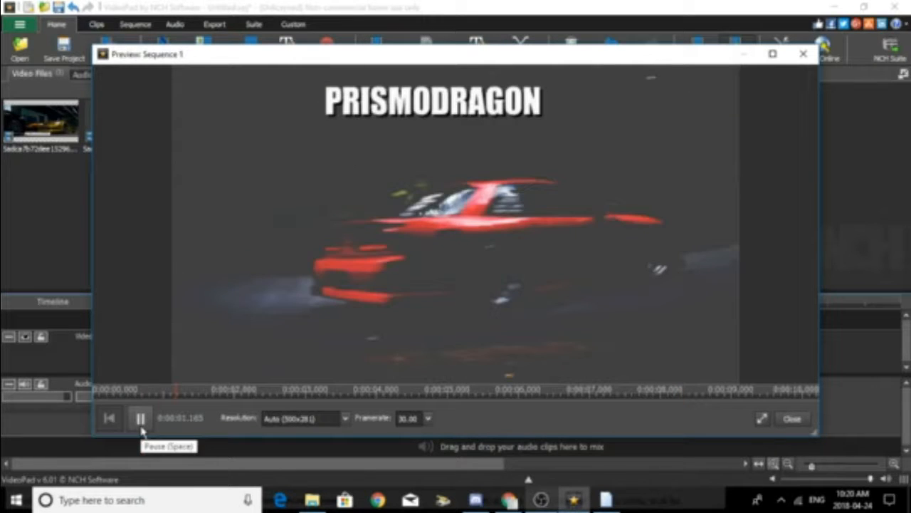
click(142, 428)
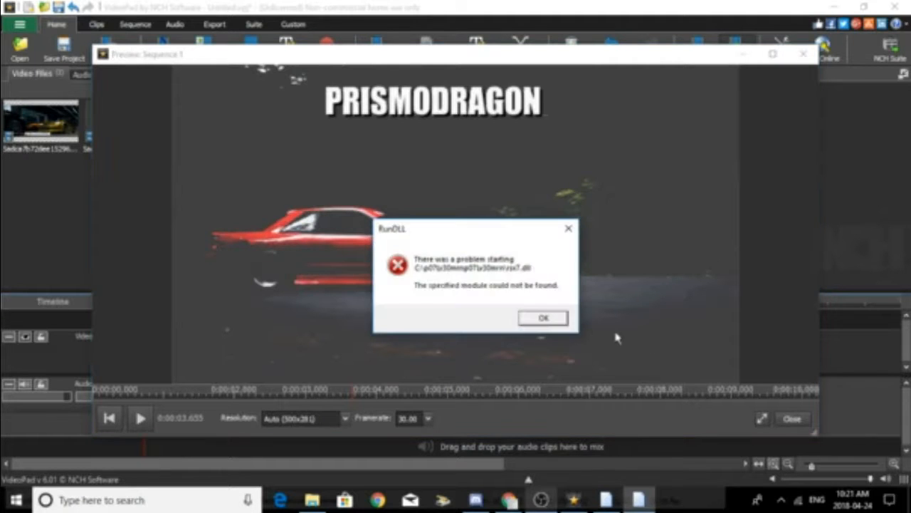
click(543, 319)
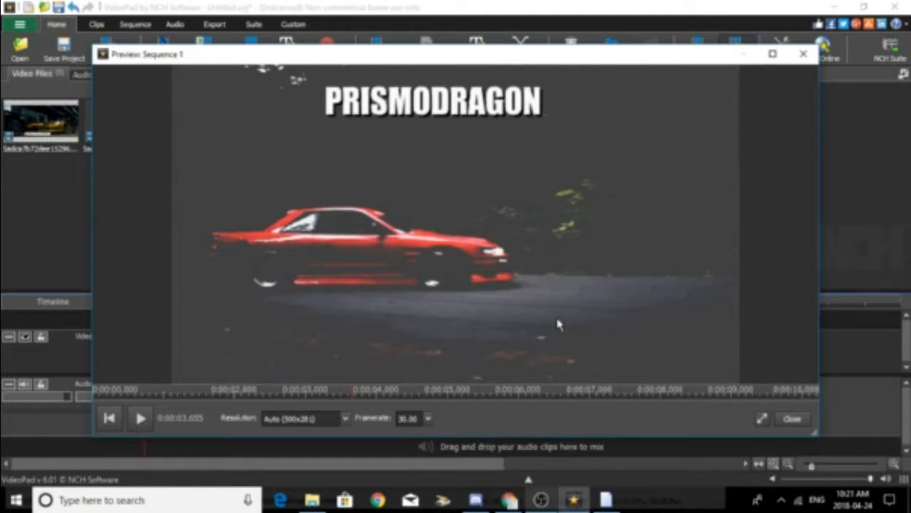